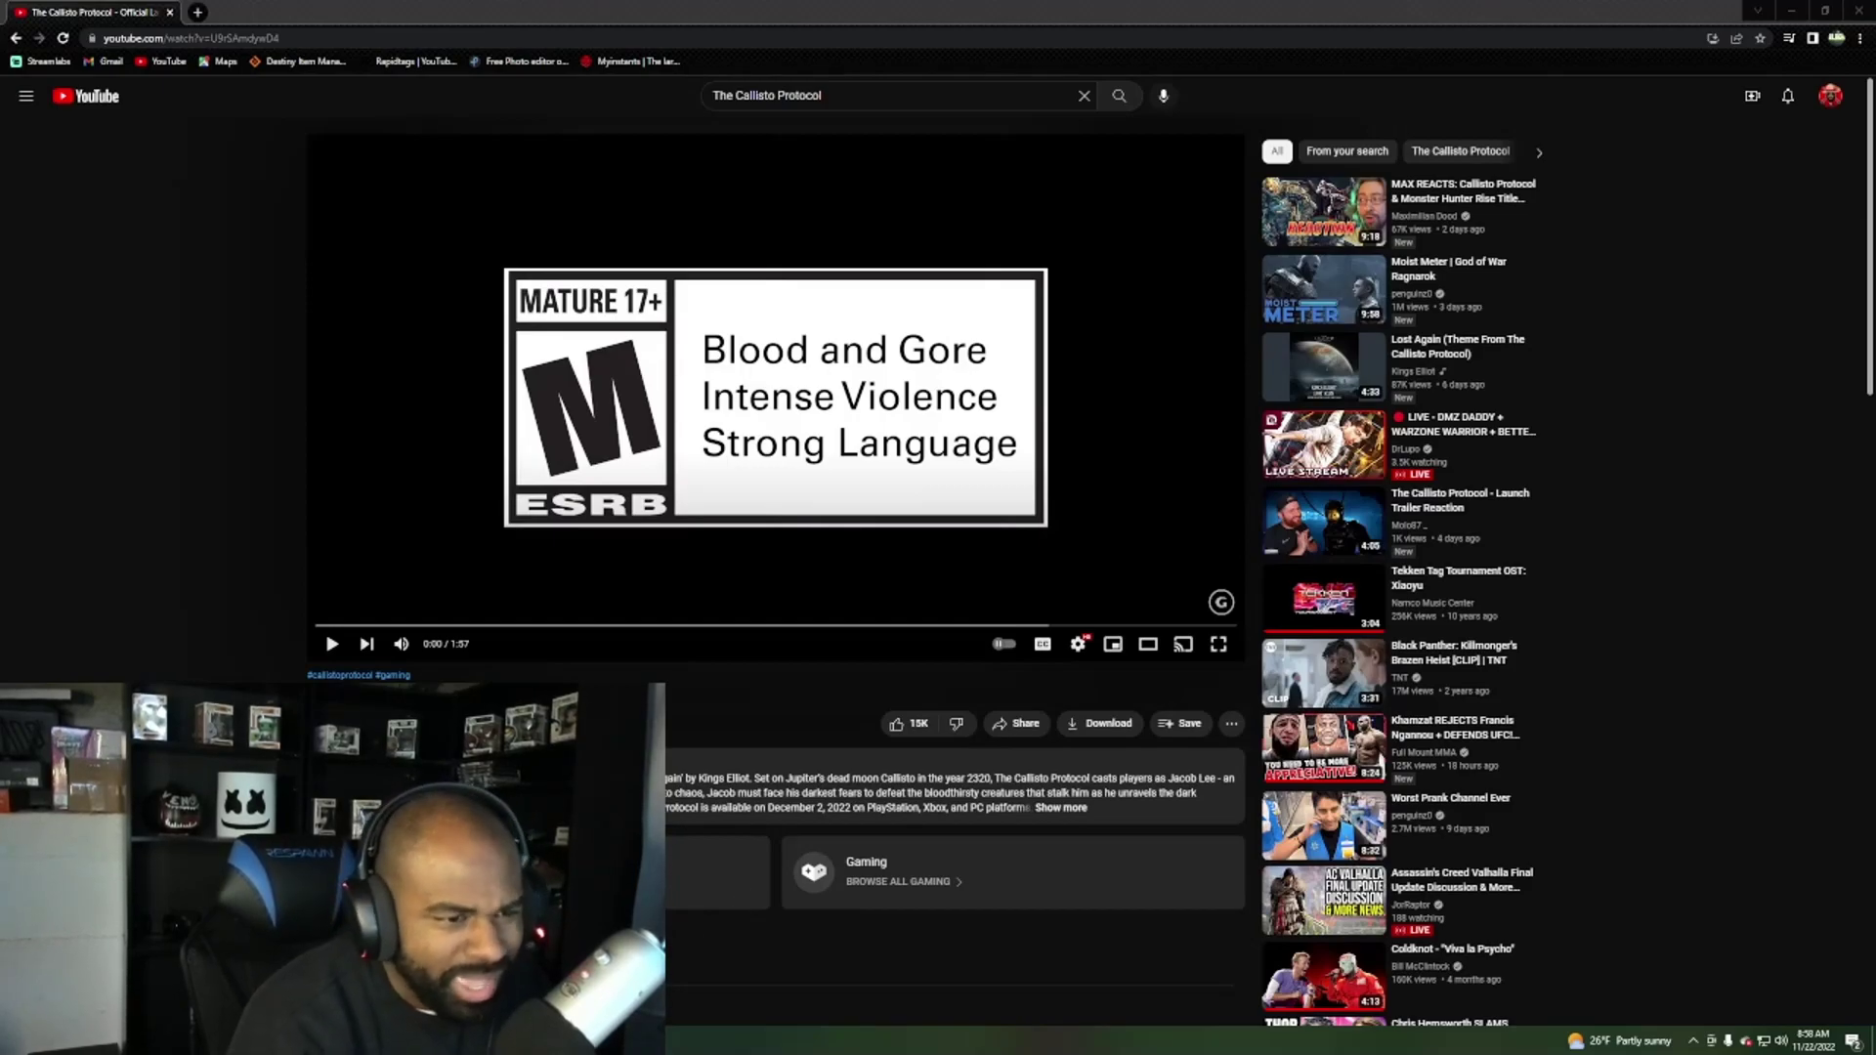
- Play the Callisto Protocol launch trailer full screen through to its closing title card, then leave full screen
left_click(332, 644)
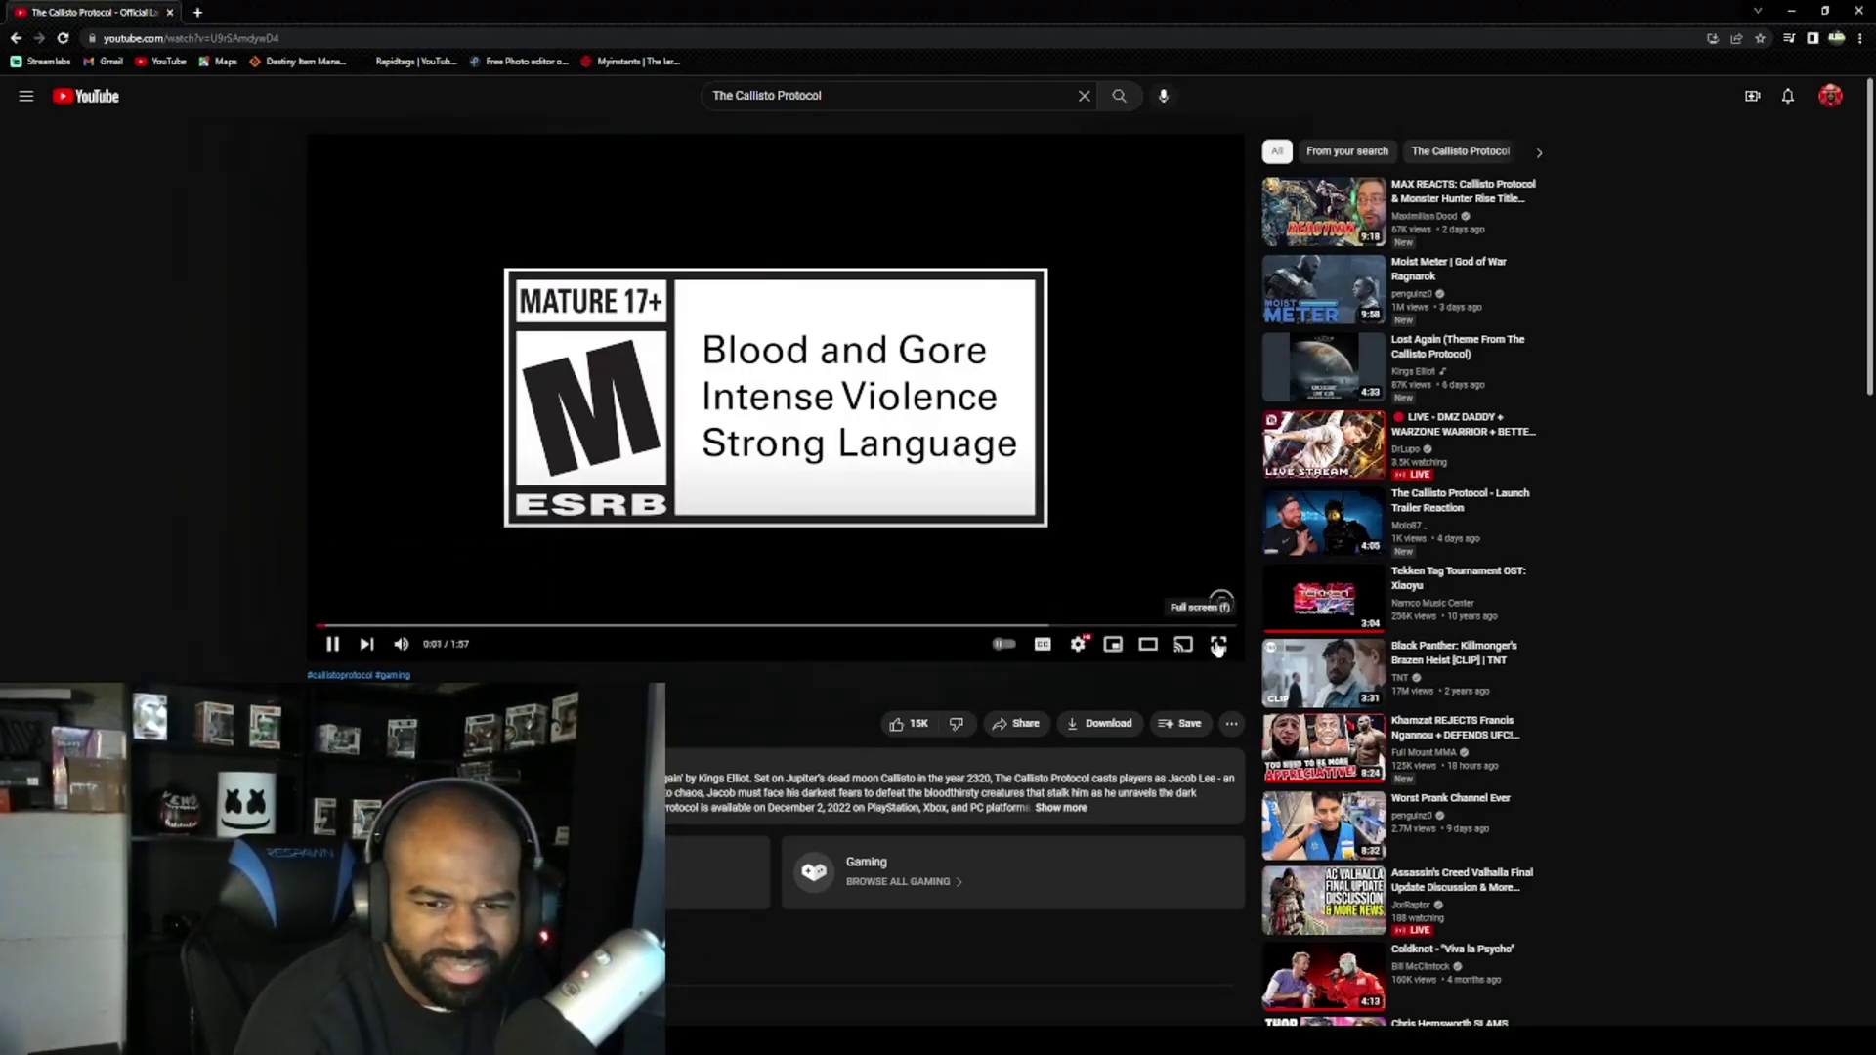
left_click(1218, 644)
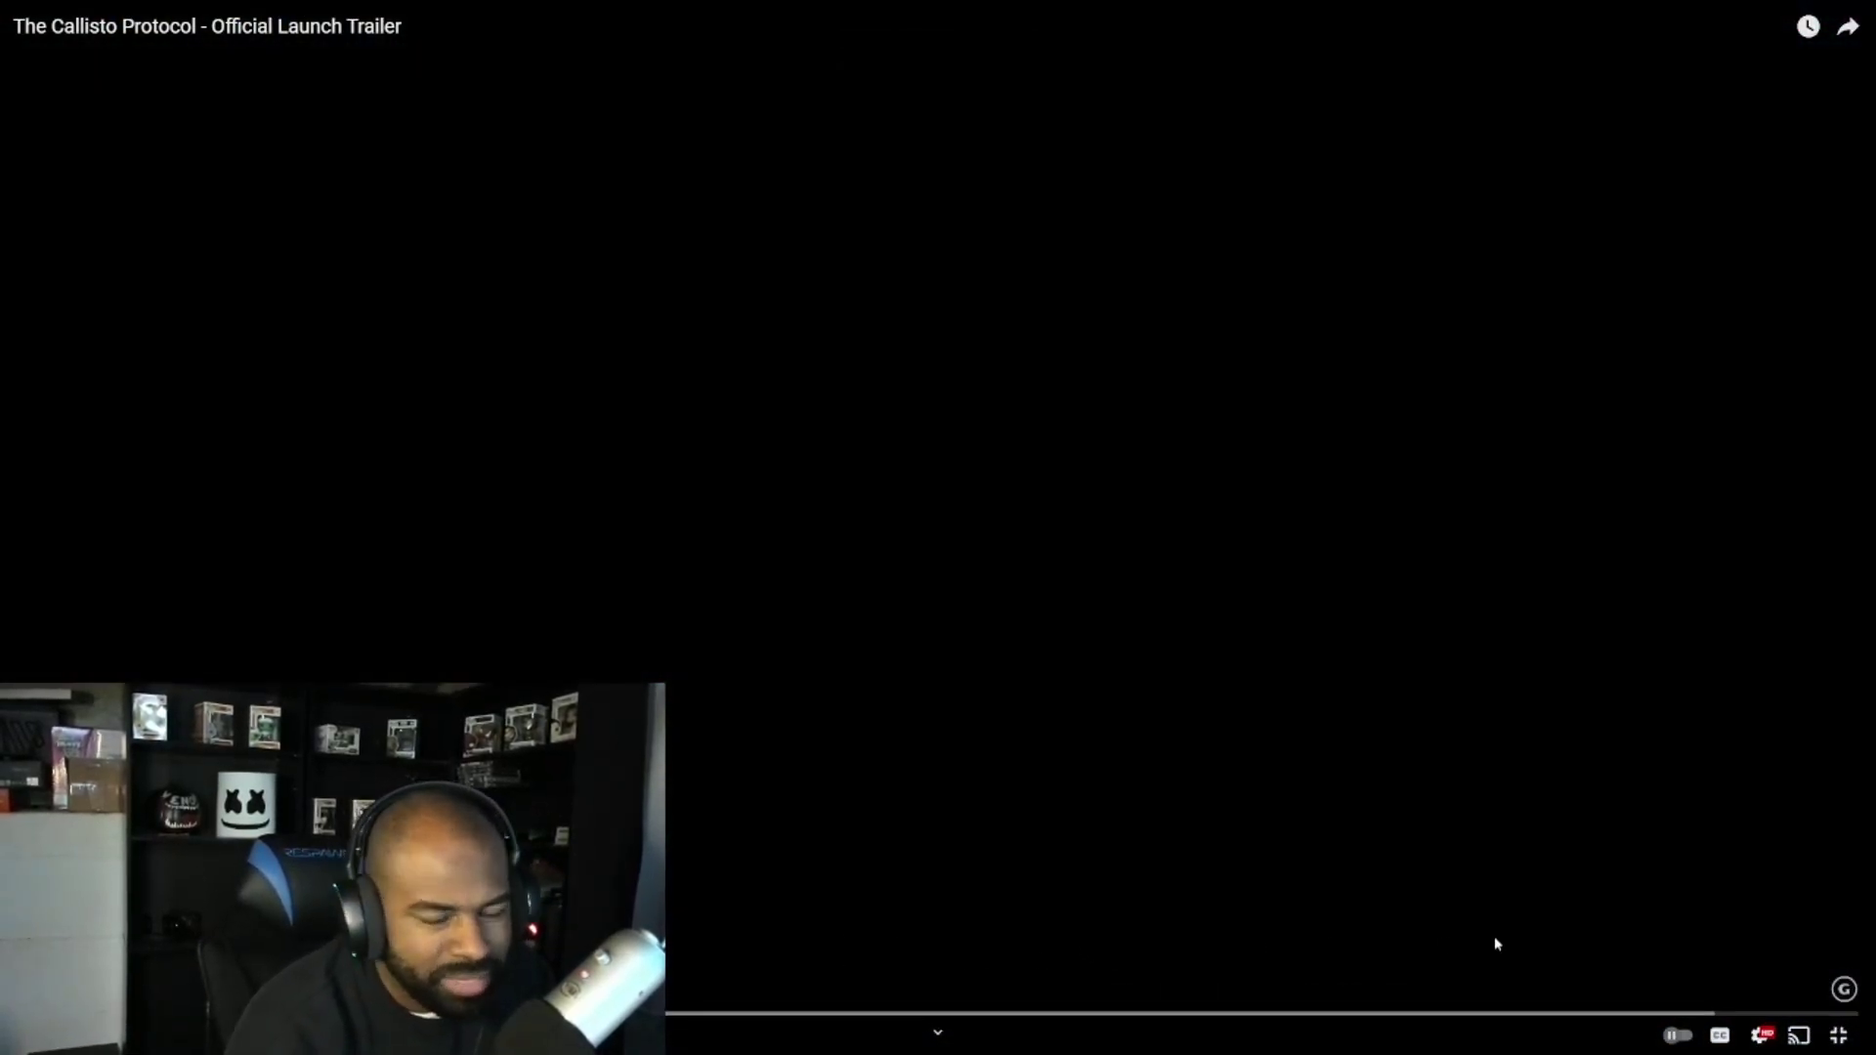
left_click(1838, 1036)
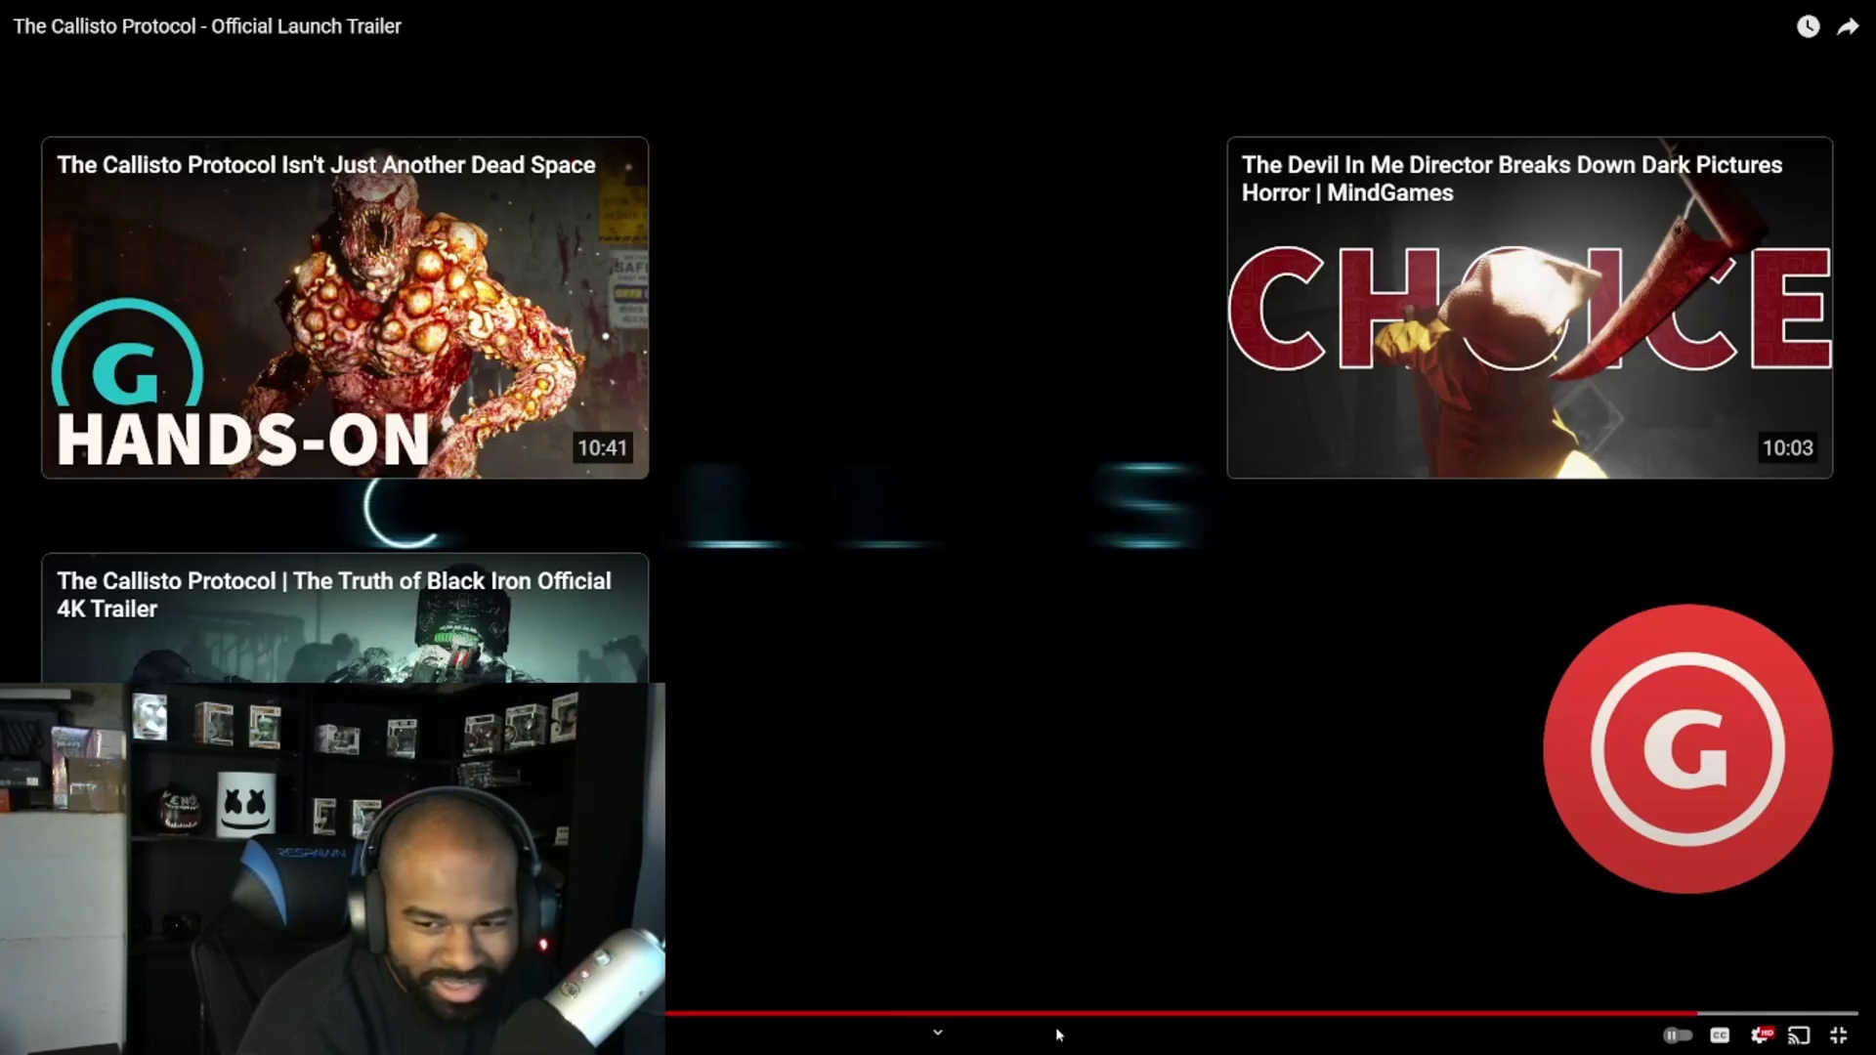
left_click(1839, 1036)
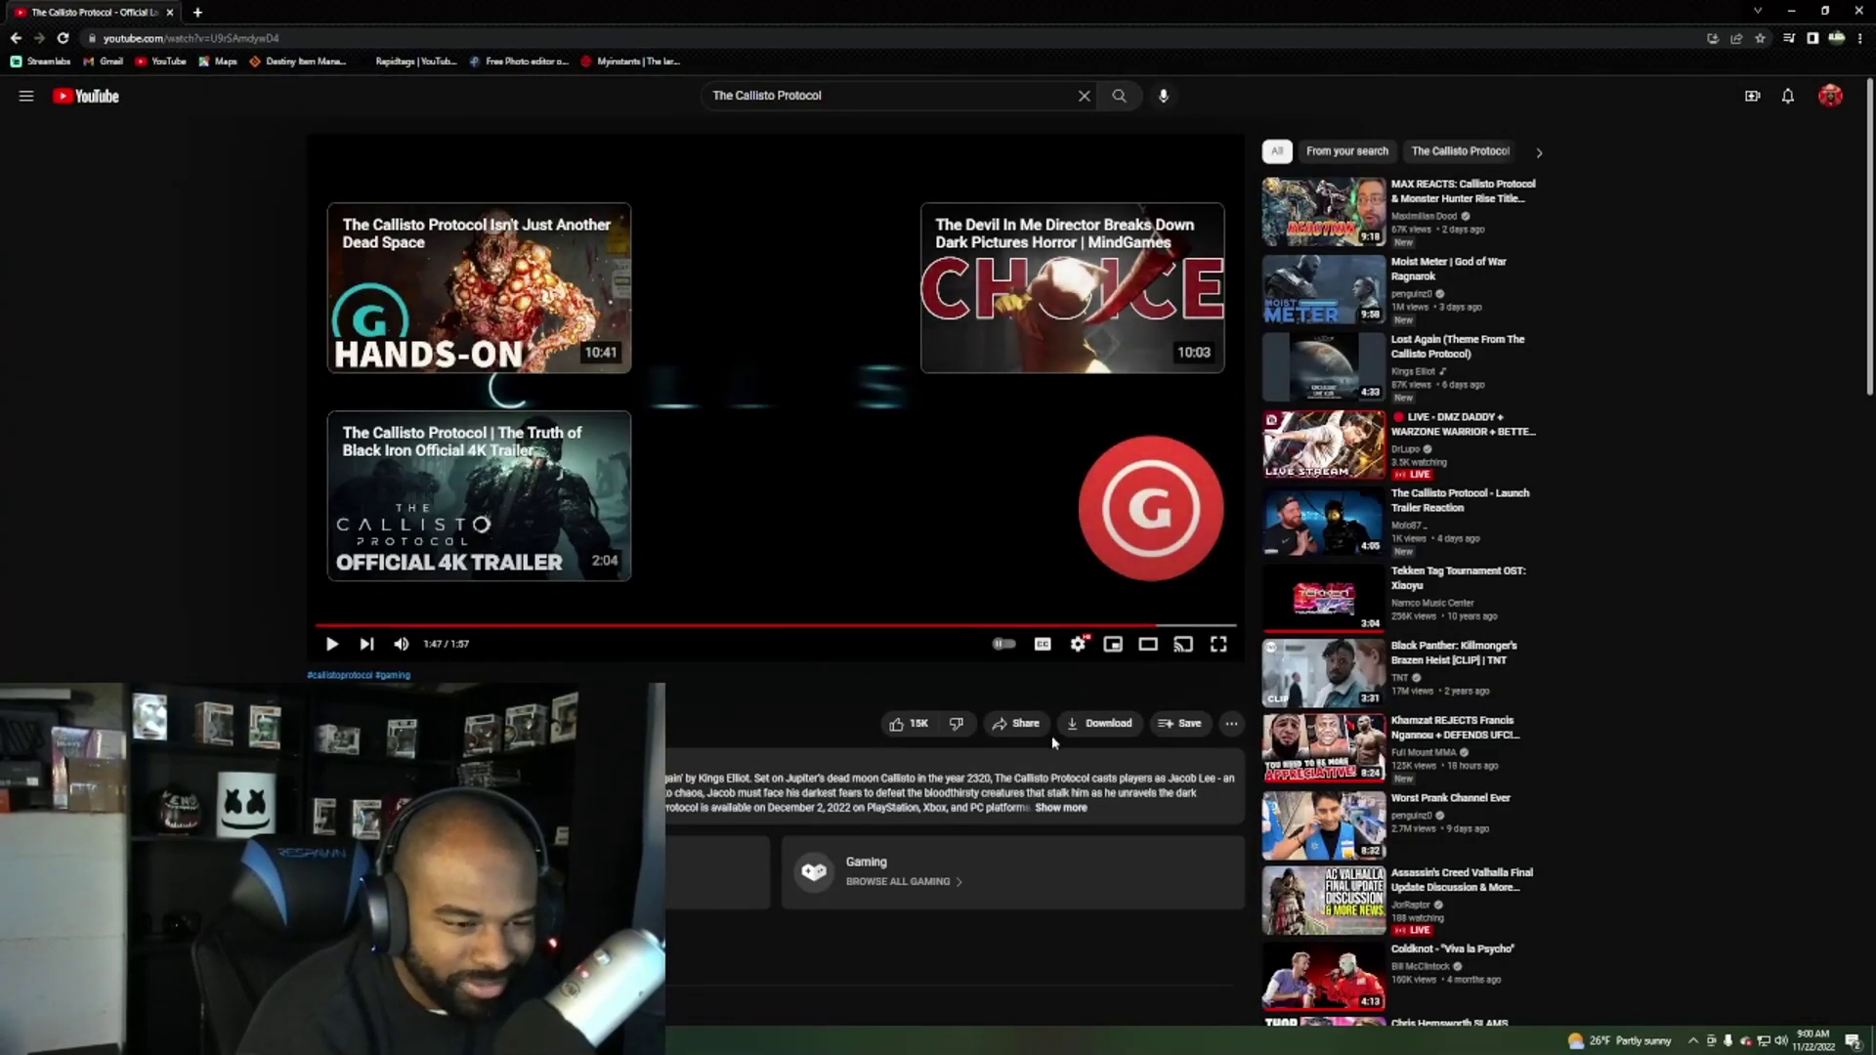
scroll(1050, 759, "down", 3)
scroll(1030, 758, "up", 2)
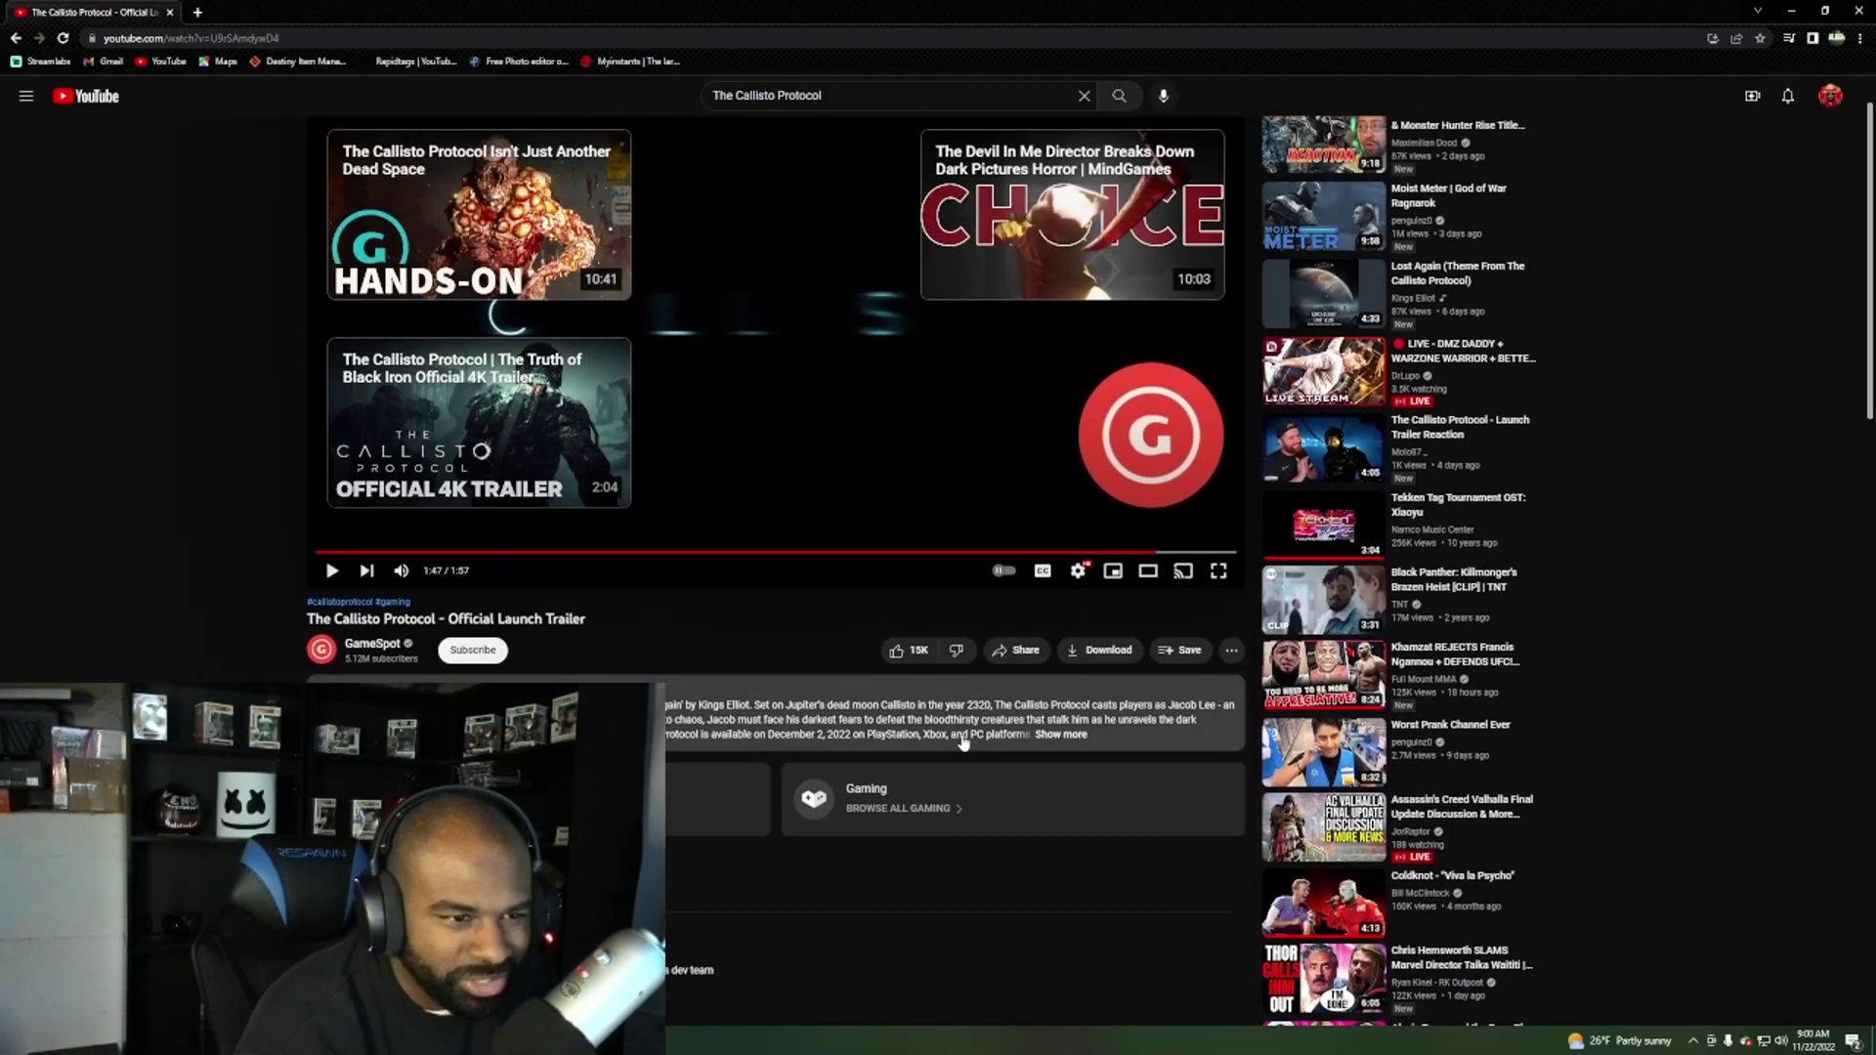
scroll(963, 743, "up", 1)
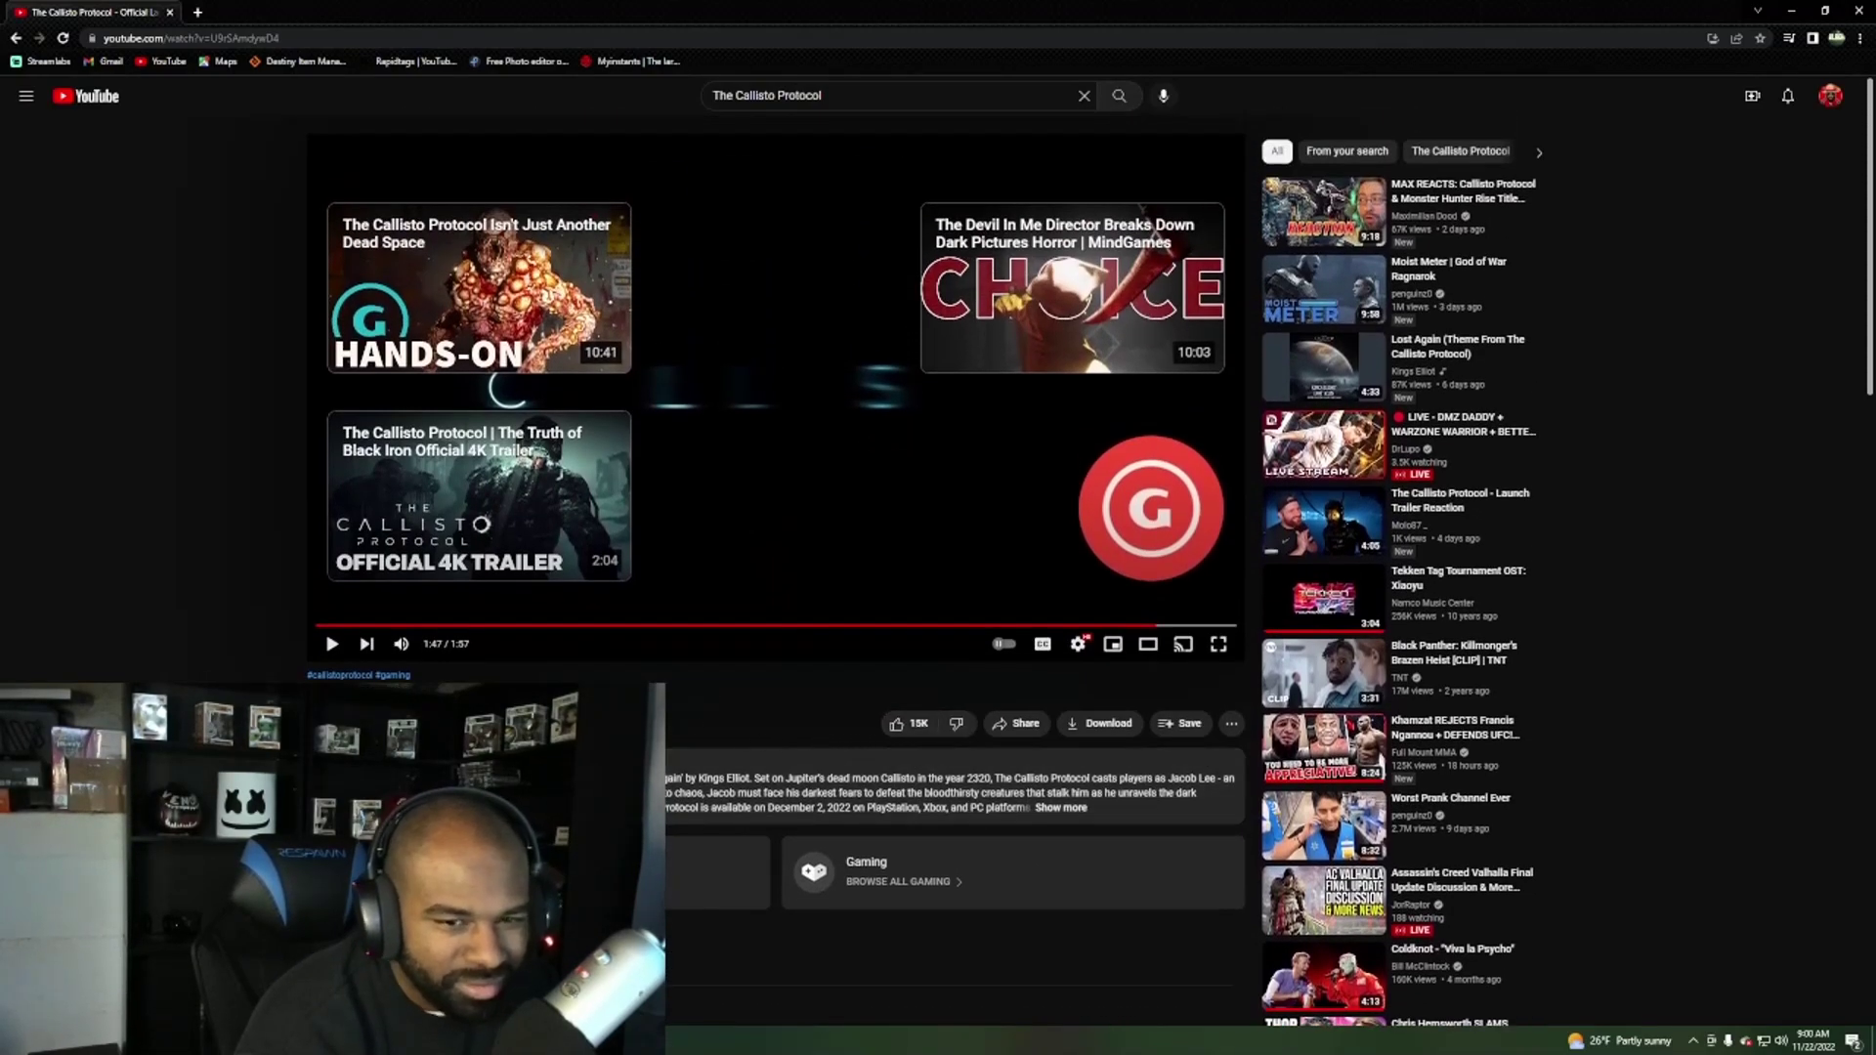
scroll(671, 718, "down", 1)
scroll(671, 718, "up", 1)
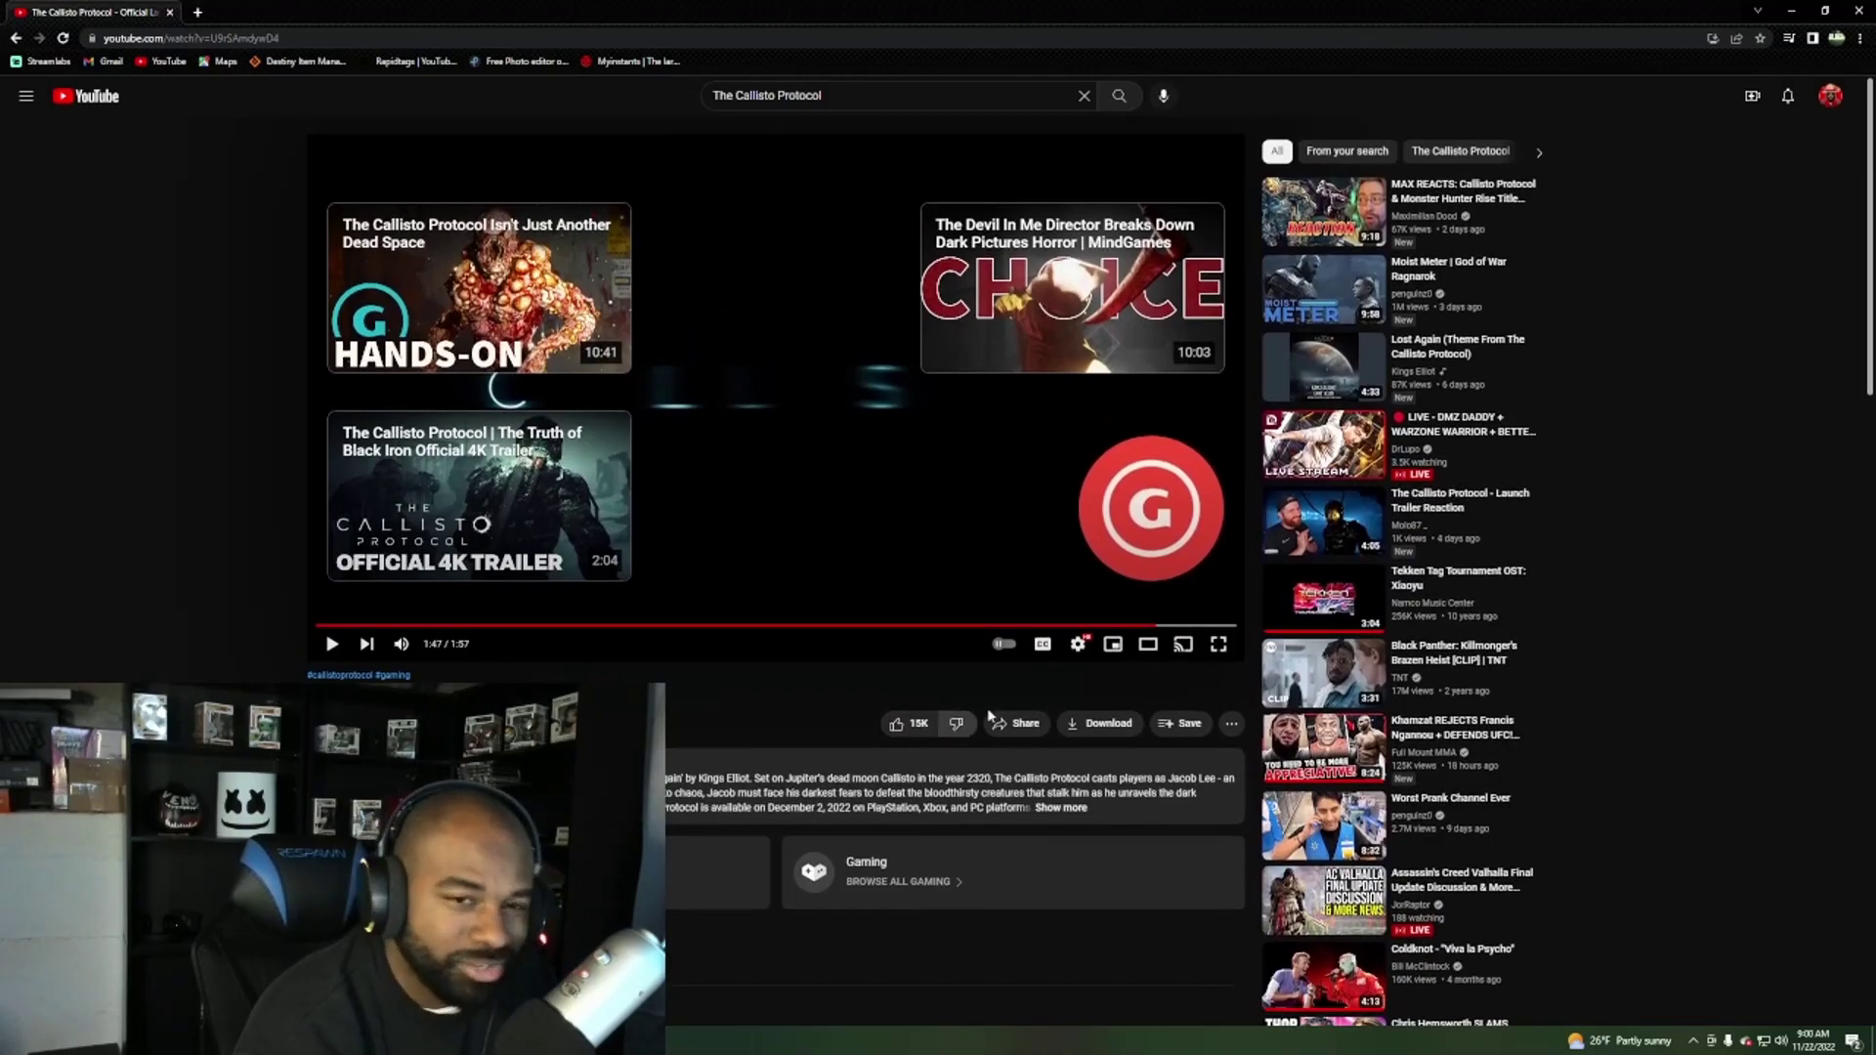